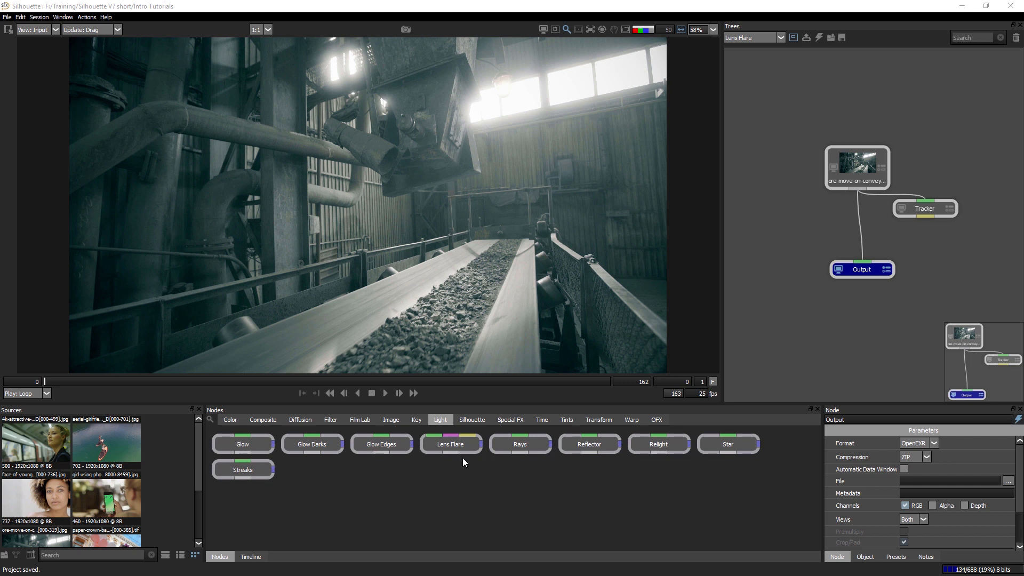
Insert a Lens Flare node between the conveyor footage and the Output node and display its on-screen controls
drag(450, 446, 863, 229)
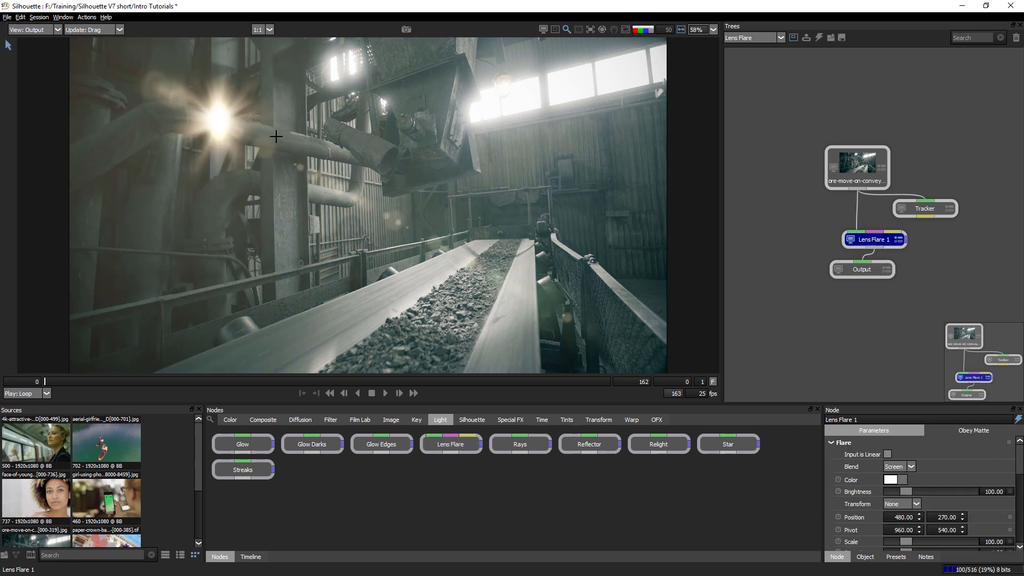
key(o)
Try different placements of the flare's light source and pivot point across the footage
drag(221, 121, 343, 218)
drag(400, 248, 639, 163)
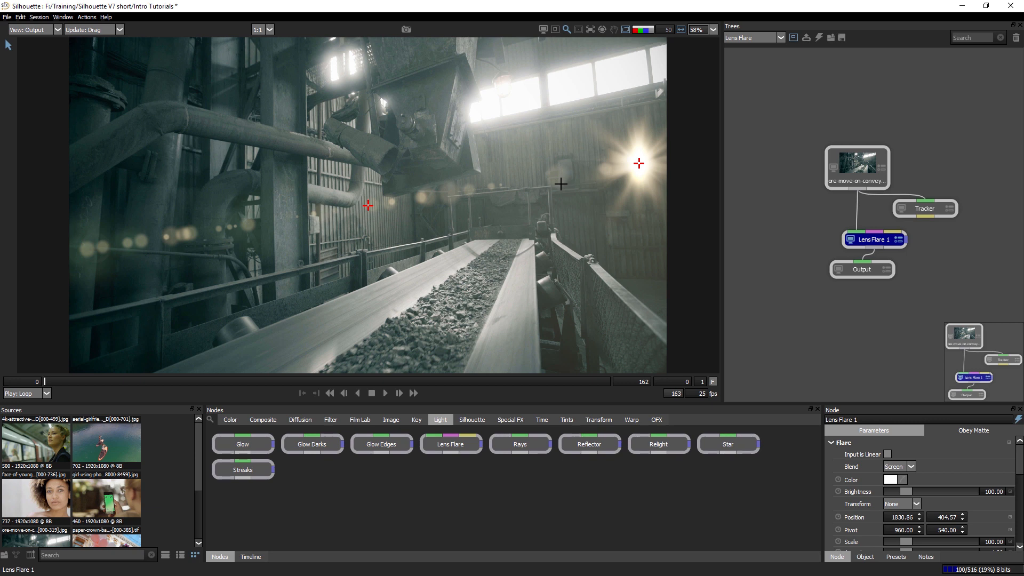
drag(620, 167, 285, 130)
drag(383, 125, 477, 128)
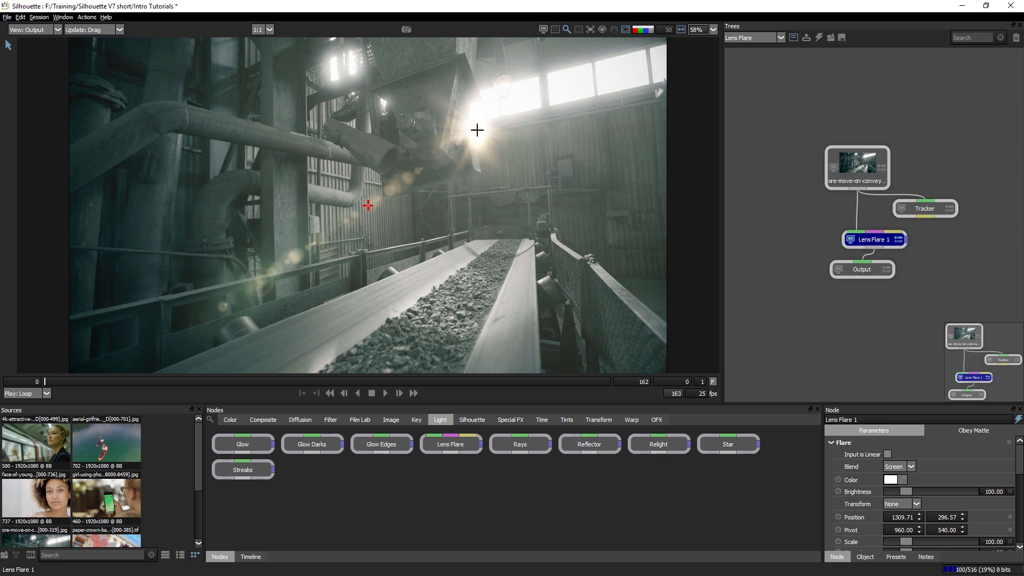
drag(477, 130, 556, 178)
drag(367, 207, 264, 198)
drag(557, 178, 519, 146)
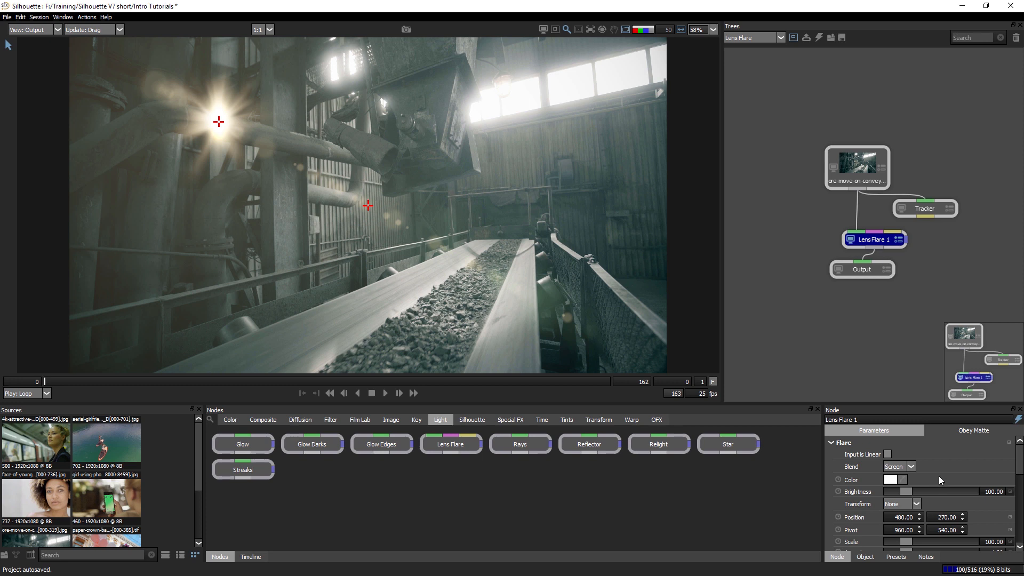
Show the lens flare presets and enlarge their pane to browse the whole collection
click(897, 557)
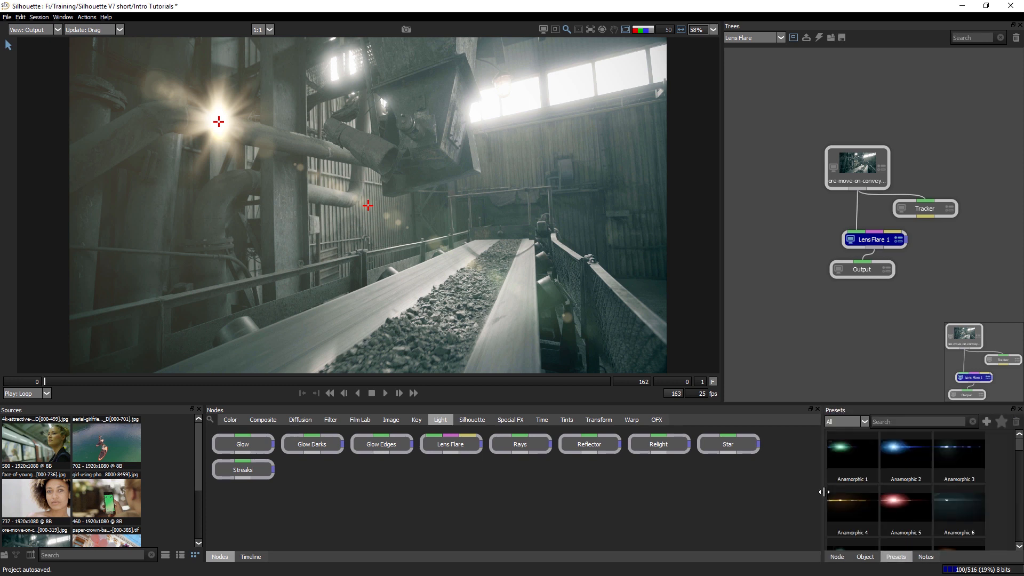
drag(825, 492, 544, 484)
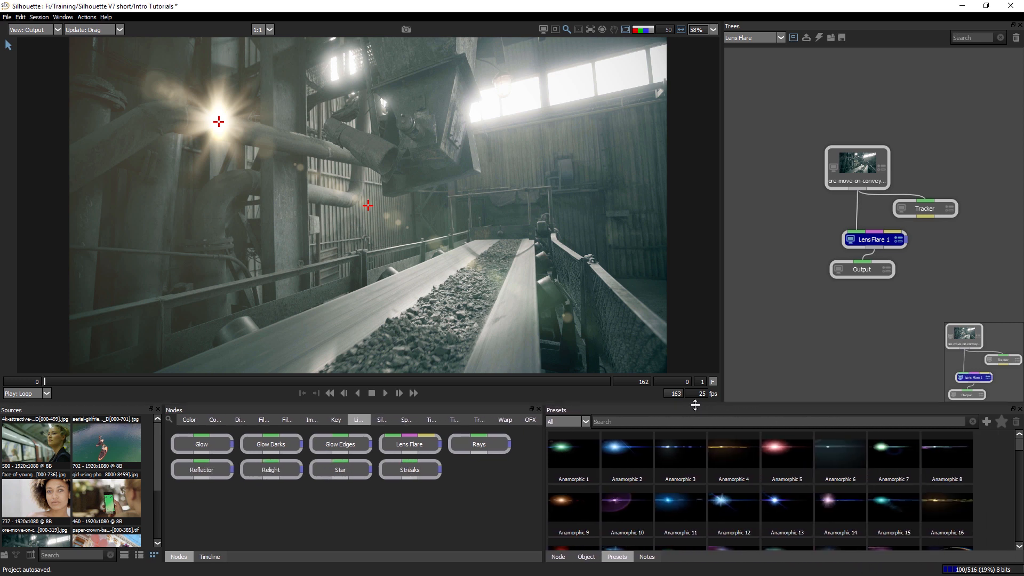
drag(694, 403, 685, 216)
drag(1018, 277, 1004, 533)
Browse the flare presets by category through Circular, Polygons, Star, Starburst and Stylized
click(568, 236)
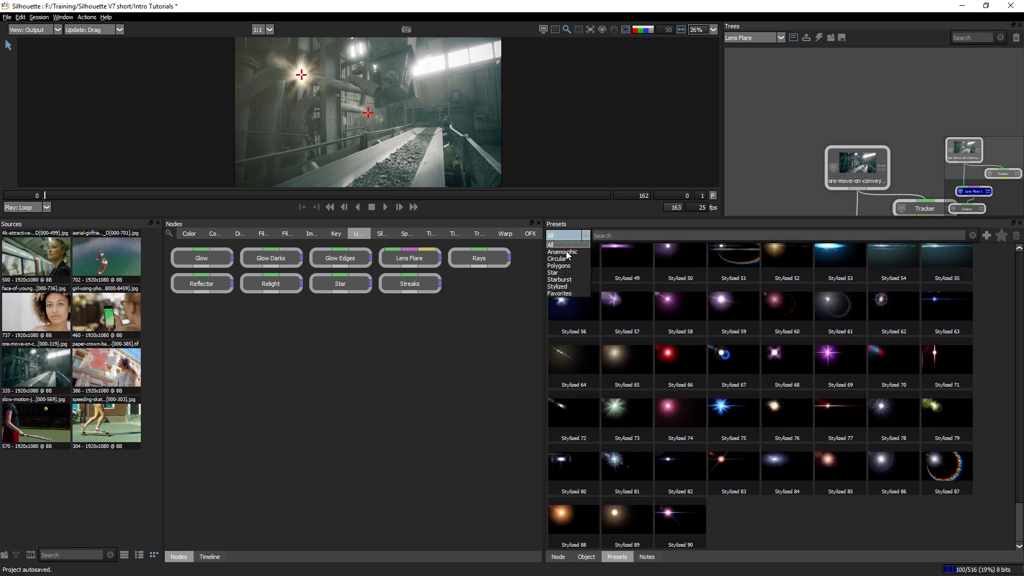
click(557, 259)
click(575, 235)
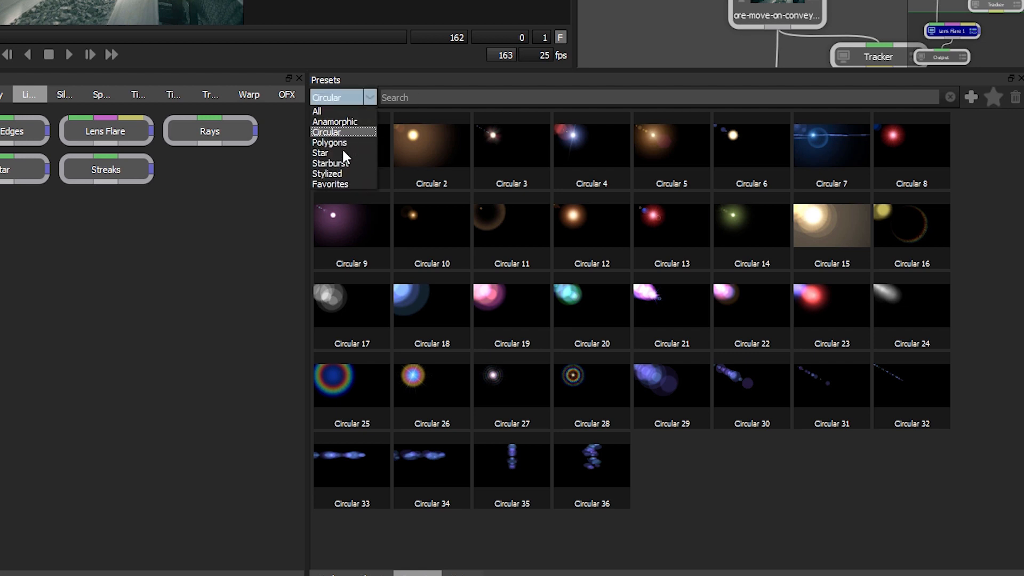
click(341, 143)
click(347, 98)
click(336, 153)
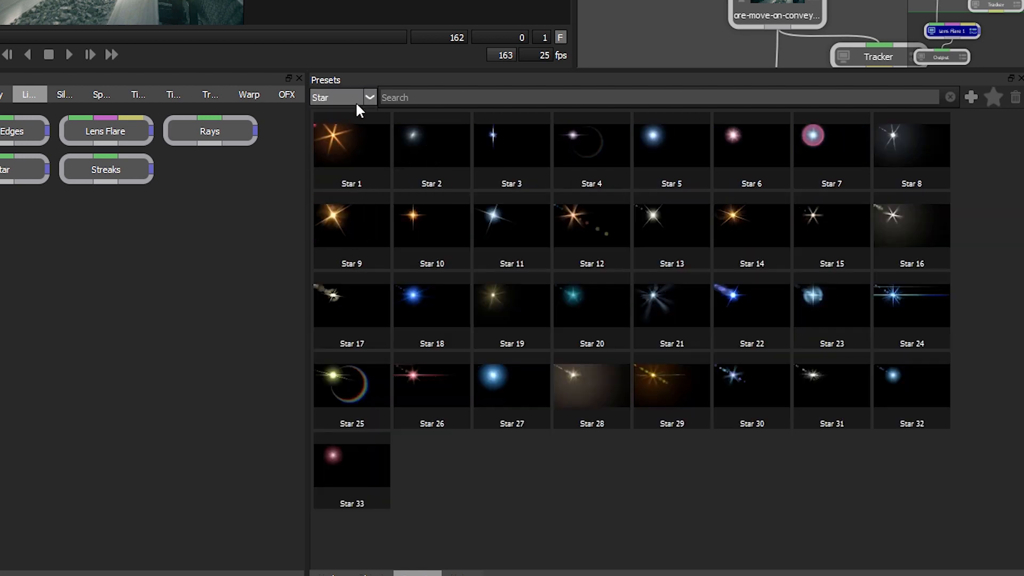
click(353, 98)
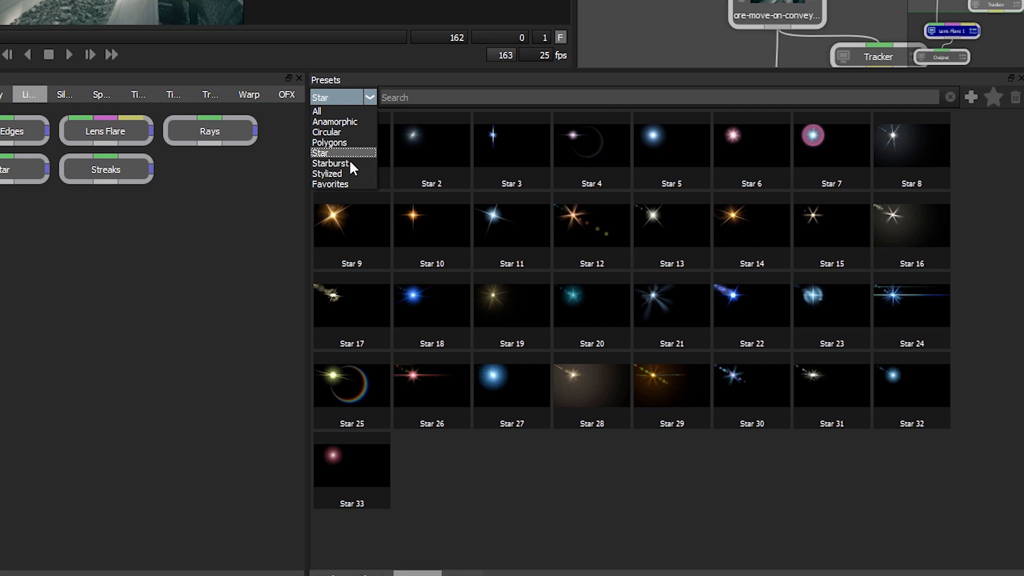
click(349, 163)
click(358, 98)
click(336, 174)
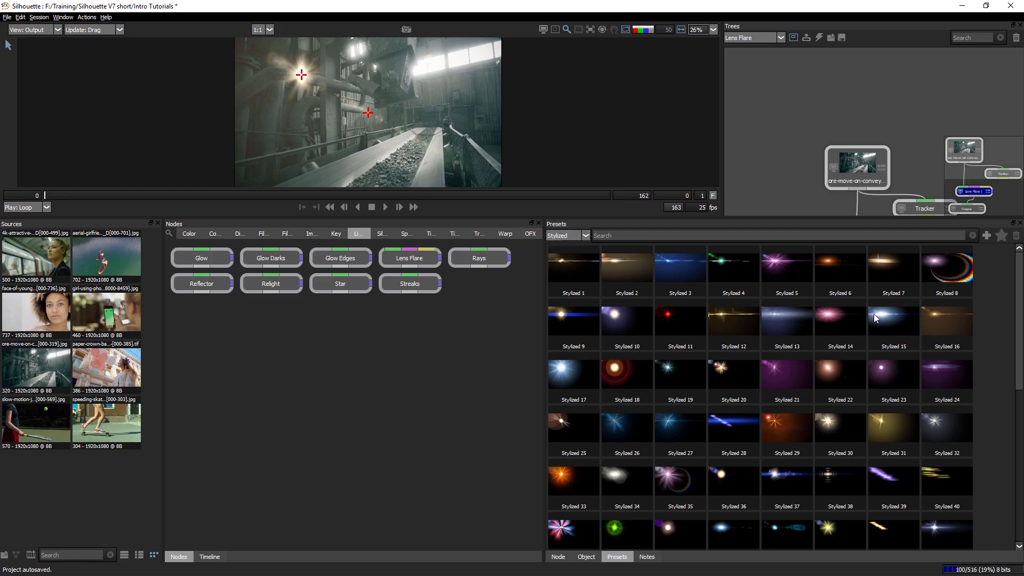
scroll(953, 270, down, 6)
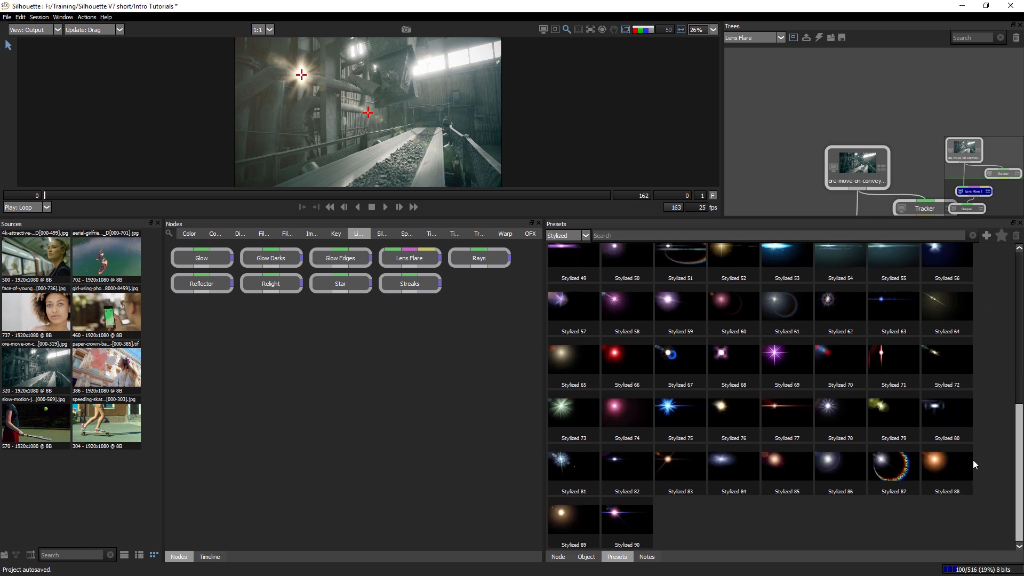
scroll(971, 454, up, 2)
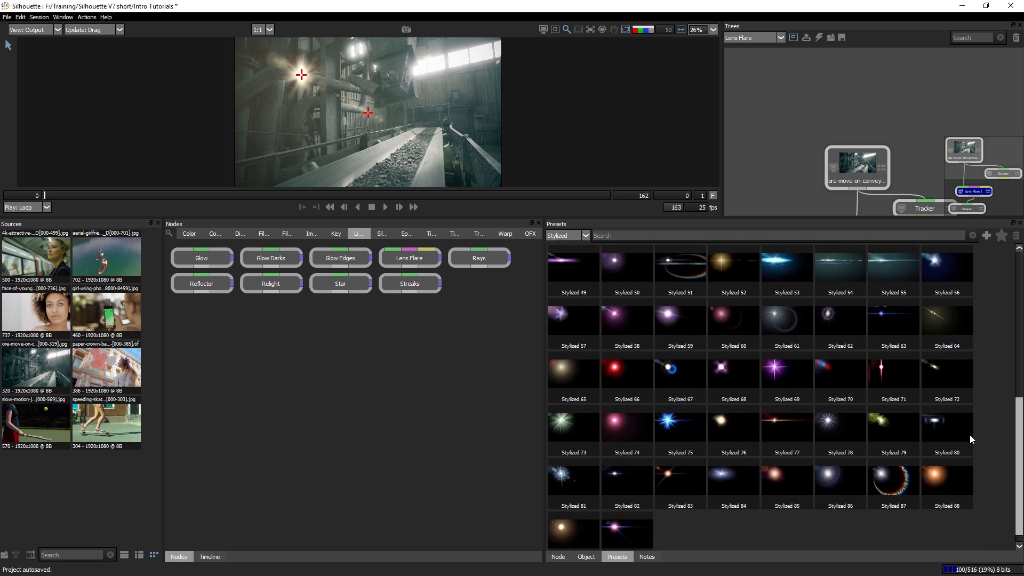
Apply the Stylized 87 preset and move the flare onto the bright windows at about 1452, 181
click(788, 417)
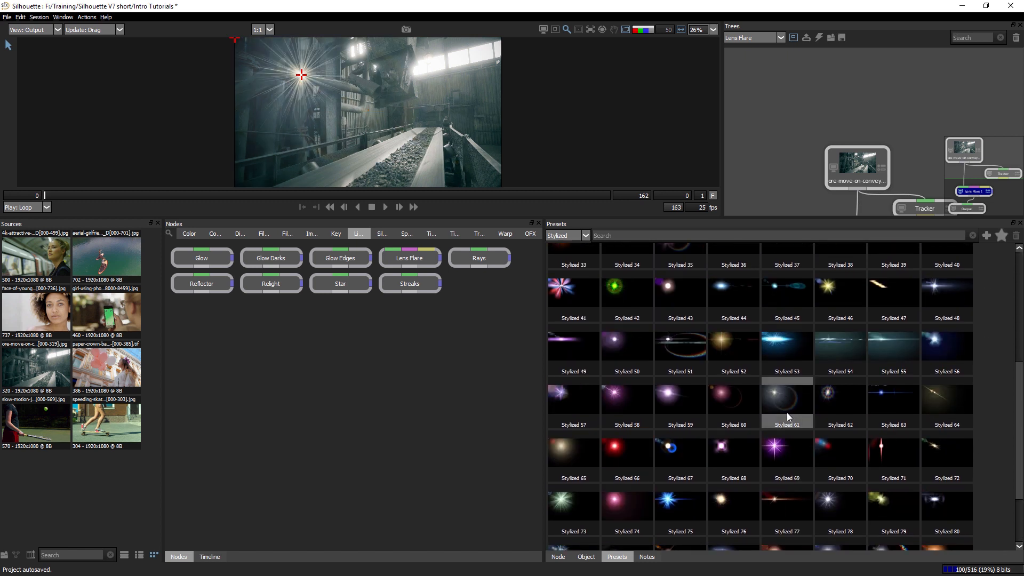
scroll(782, 400, down, 2)
click(892, 472)
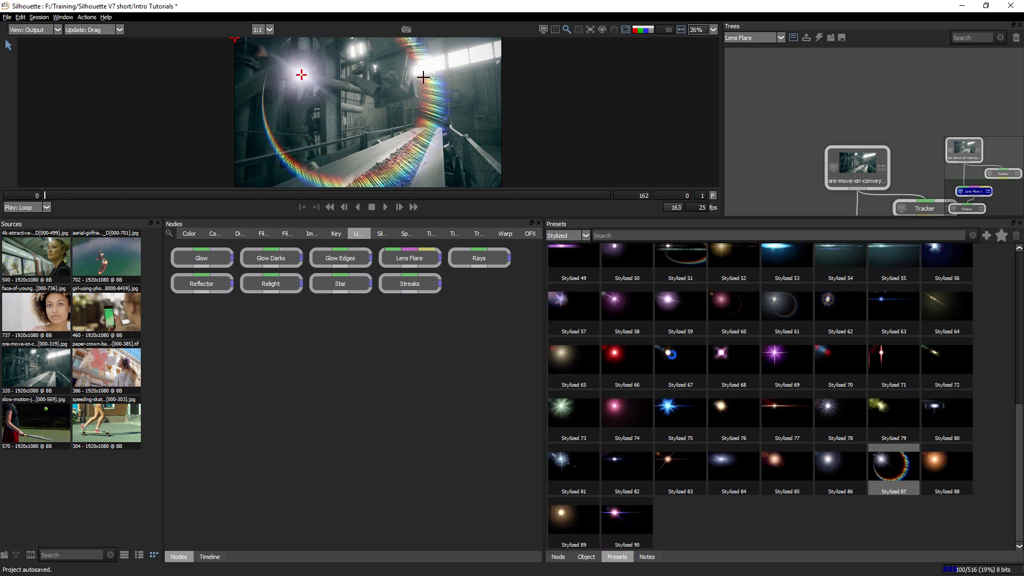
mouse_move(300, 75)
mouse_down()
mouse_move(320, 136)
mouse_move(258, 160)
mouse_move(254, 69)
mouse_move(401, 127)
mouse_move(457, 115)
mouse_move(410, 129)
mouse_move(430, 96)
mouse_move(438, 107)
mouse_up()
drag(377, 132, 434, 63)
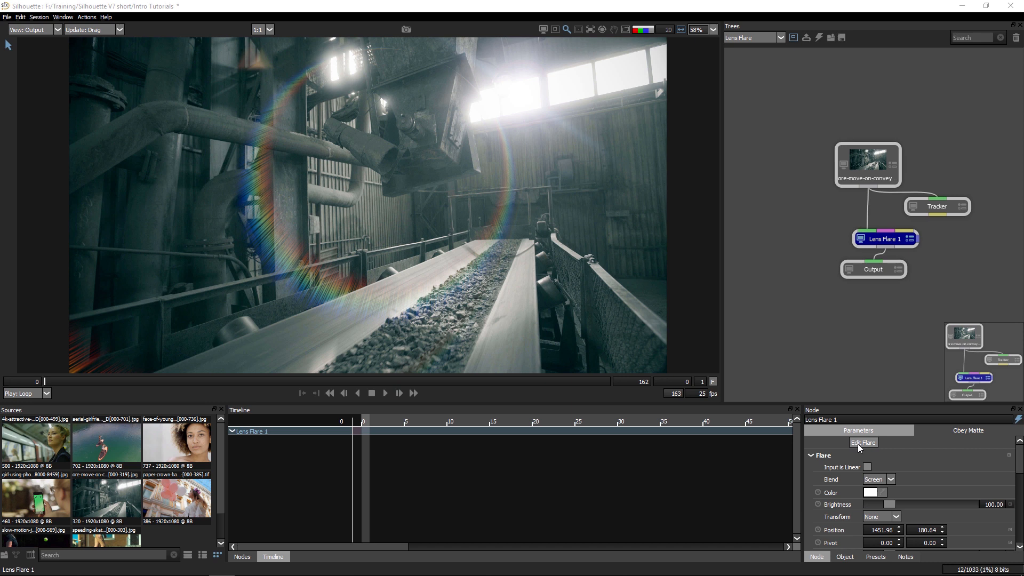
In the flare editor, disable the Chroma Ring 2 element and place the preview flare over the windows at 0.25, -0.34
click(872, 444)
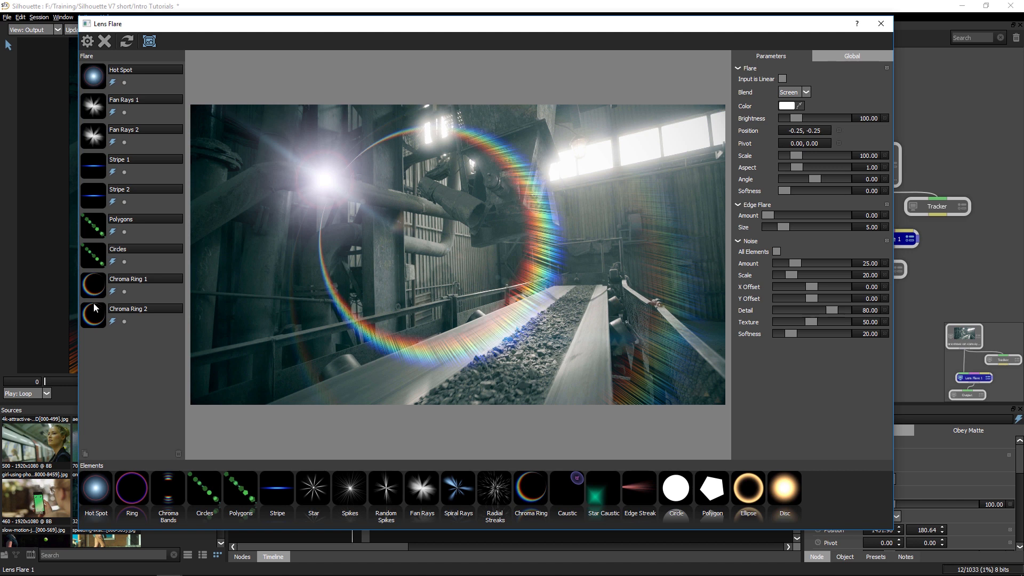
drag(428, 148, 639, 206)
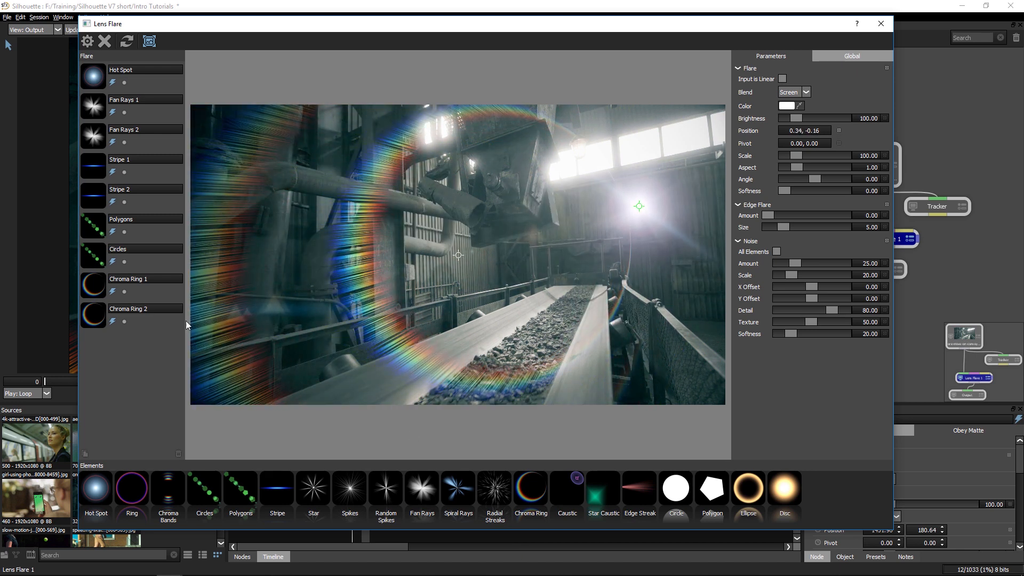
click(112, 292)
click(113, 322)
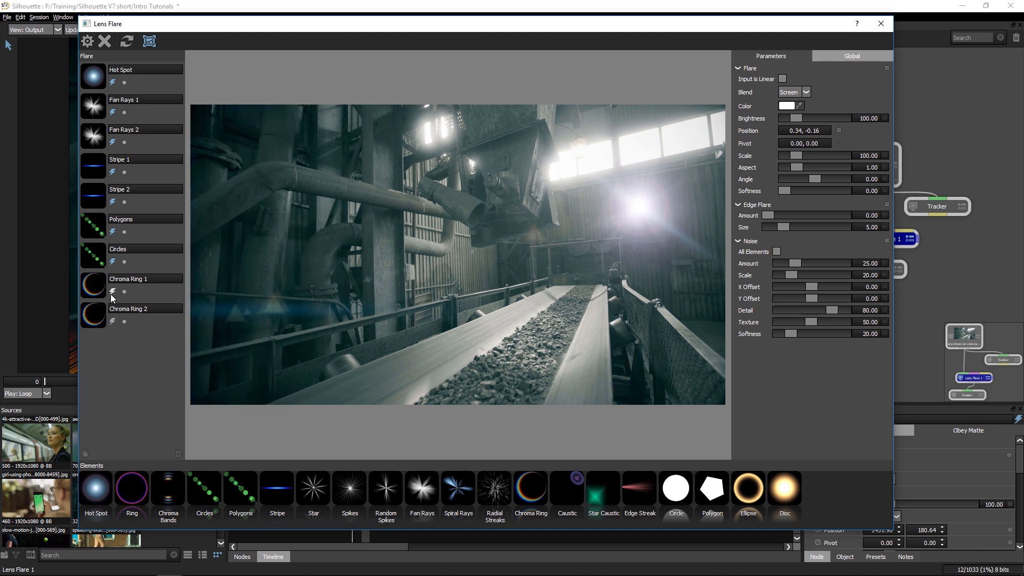
click(112, 292)
drag(627, 214, 585, 159)
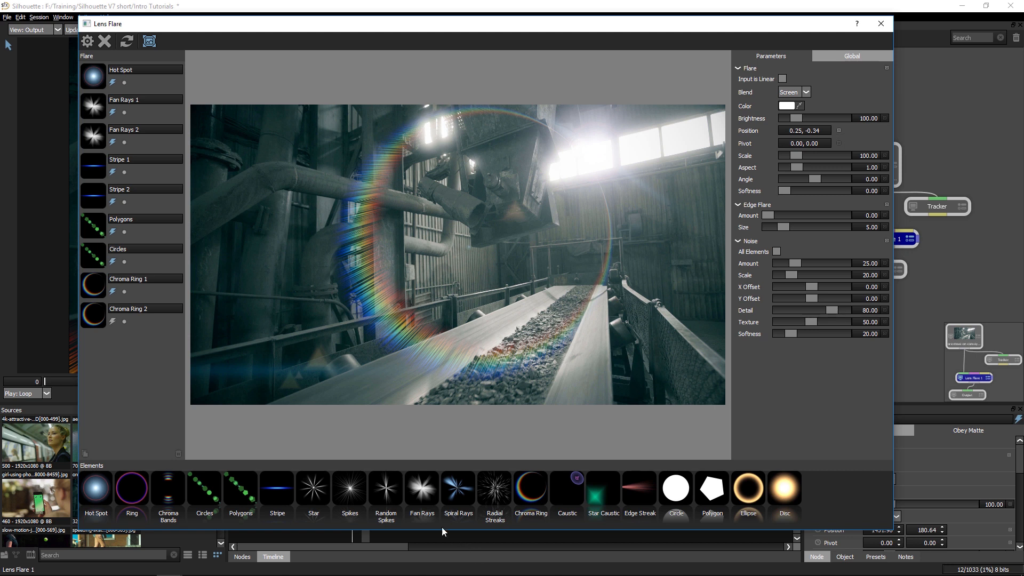
Add a Chroma Bands element with Scale 29.29, Chroma 22.05 and Angle 42.52, and apply the edited flare
mouse_move(158, 485)
mouse_down()
mouse_move(165, 379)
mouse_move(113, 359)
mouse_move(95, 248)
mouse_move(100, 140)
mouse_move(129, 408)
mouse_move(125, 230)
mouse_move(98, 341)
mouse_move(122, 413)
mouse_up()
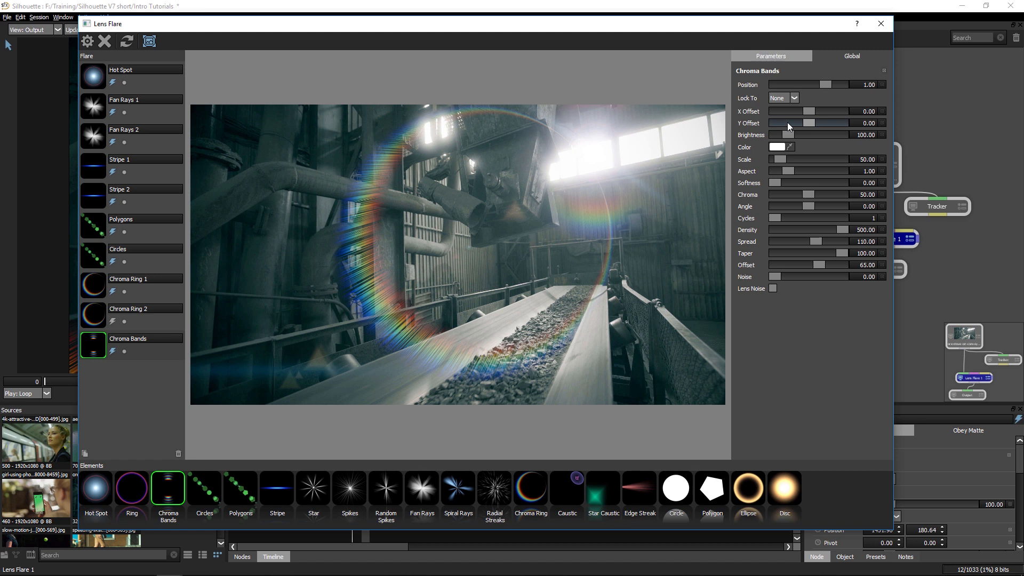
drag(779, 160, 787, 193)
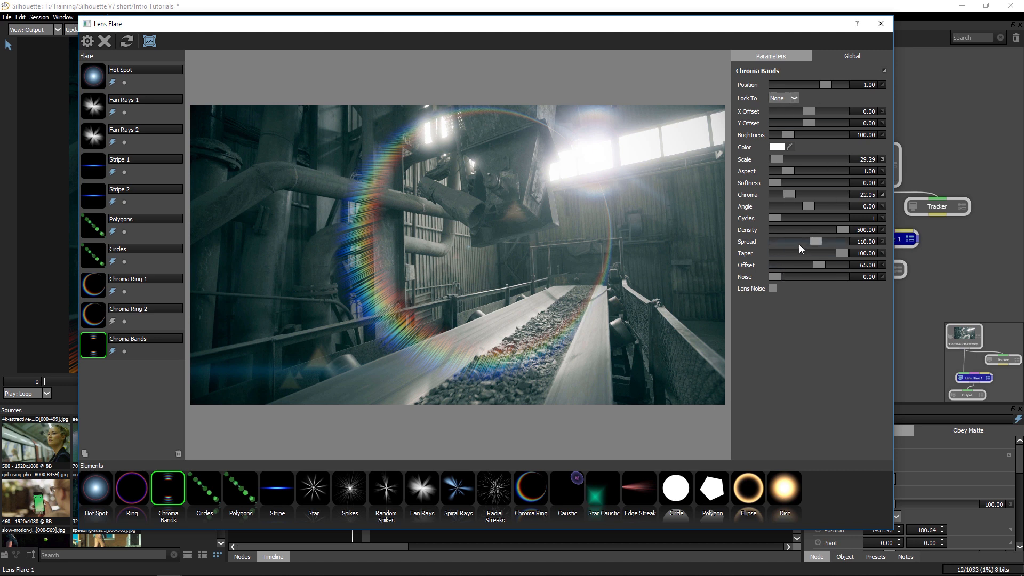
drag(808, 206, 806, 209)
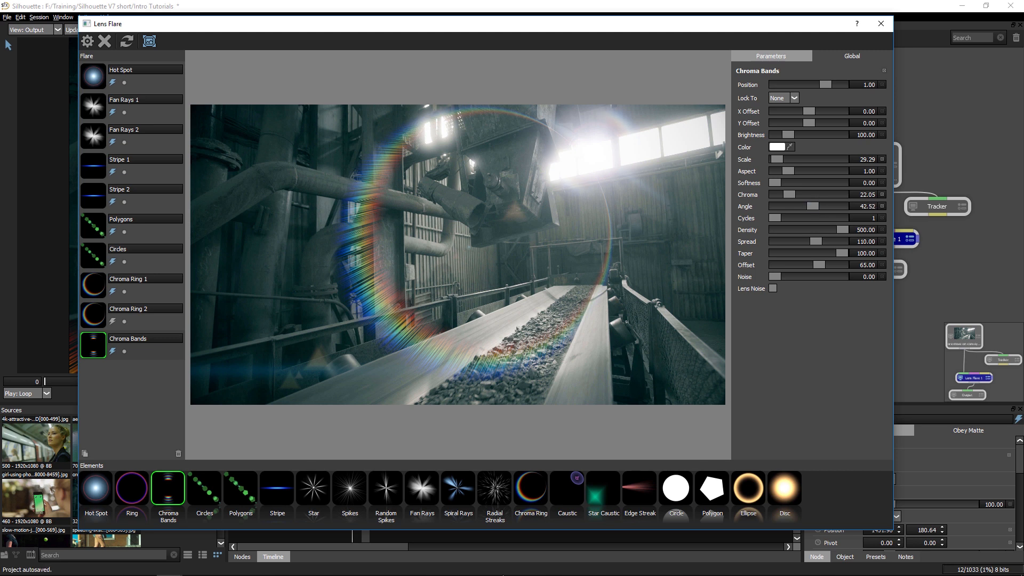
click(88, 45)
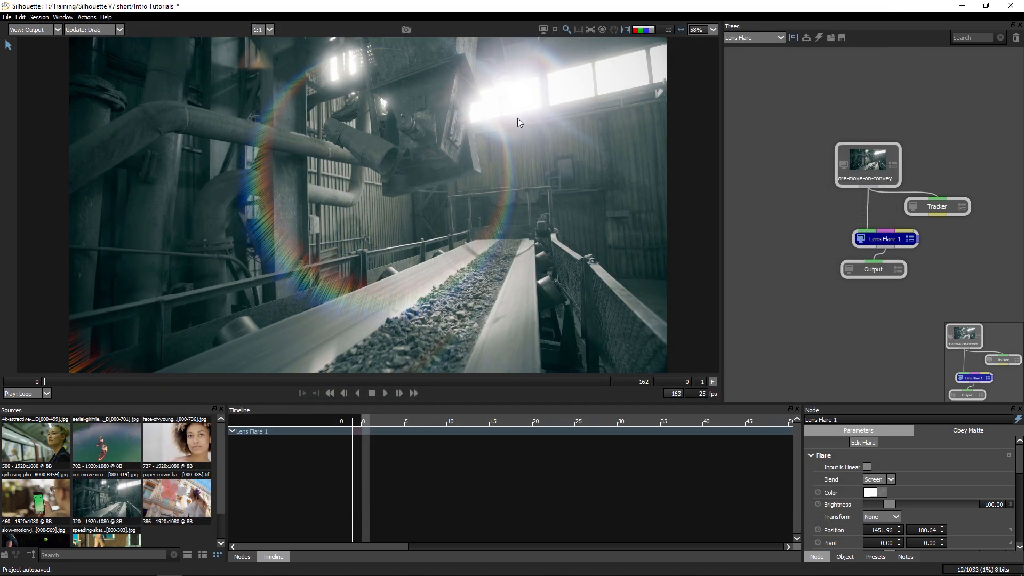
Reposition the flare on the windows at about 1471, 195 and play back the shot to check its motion
mouse_move(525, 100)
mouse_down()
mouse_move(493, 98)
mouse_move(517, 167)
mouse_move(458, 101)
mouse_move(534, 111)
mouse_move(524, 98)
mouse_up()
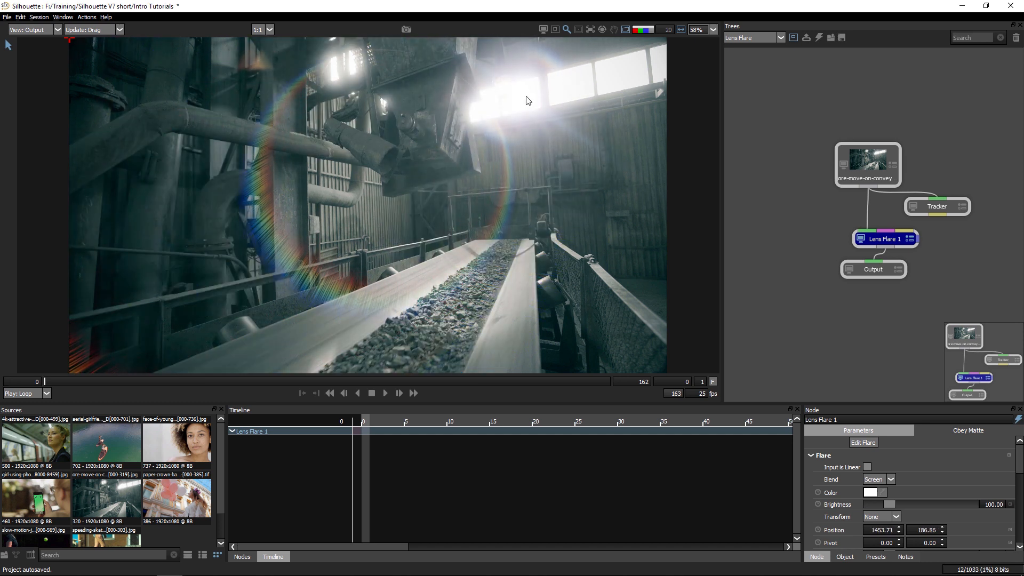
key(space)
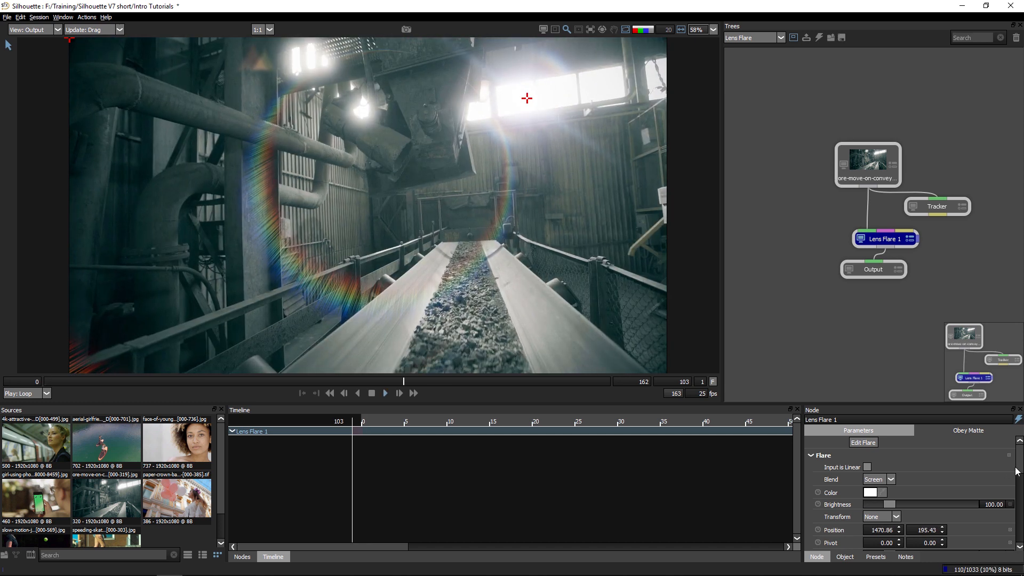
scroll(1009, 484, down, 3)
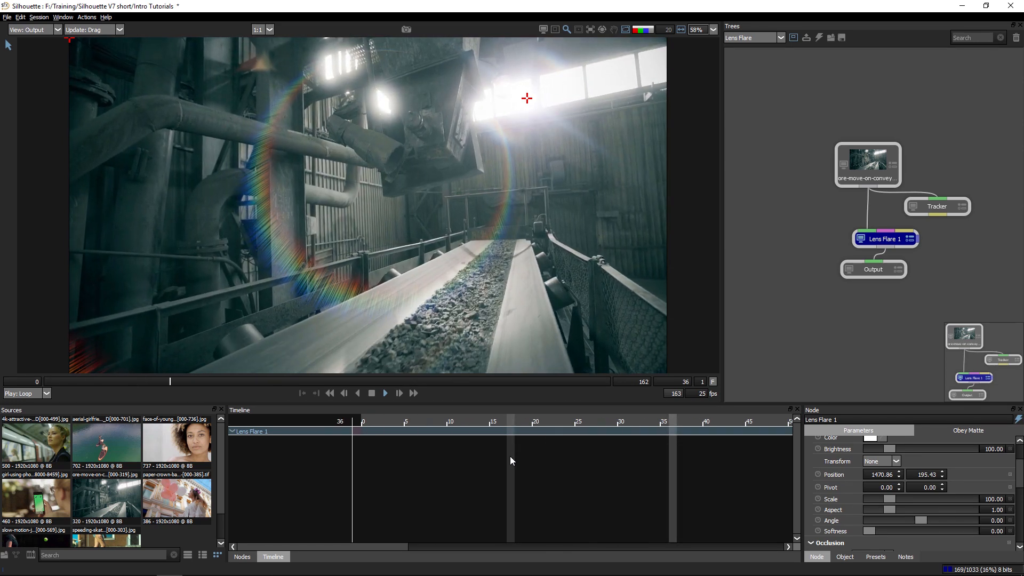
click(372, 393)
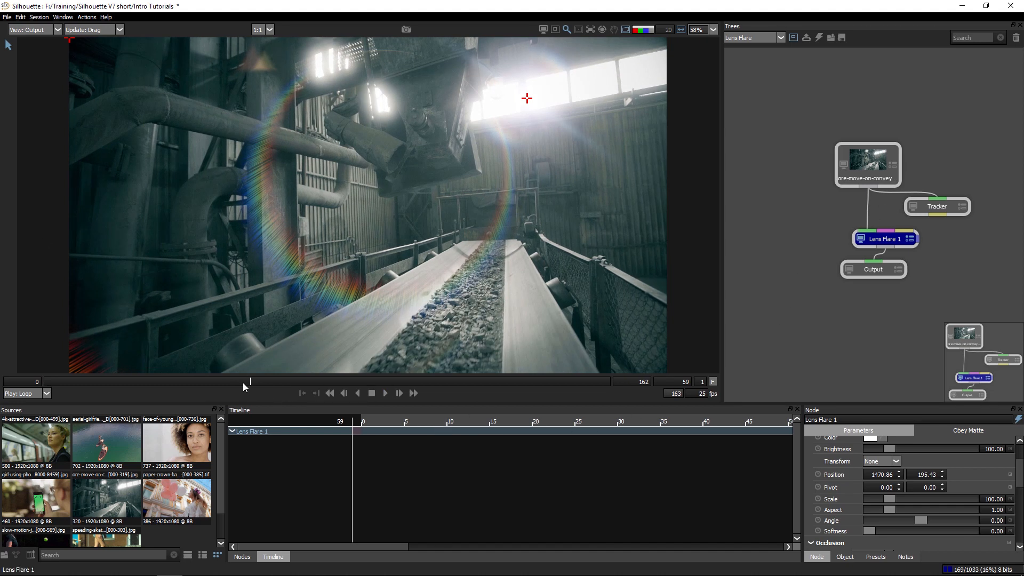
Select the Windows track layer in the Tracker node and scrub through the shot to review the tracked motion
click(937, 206)
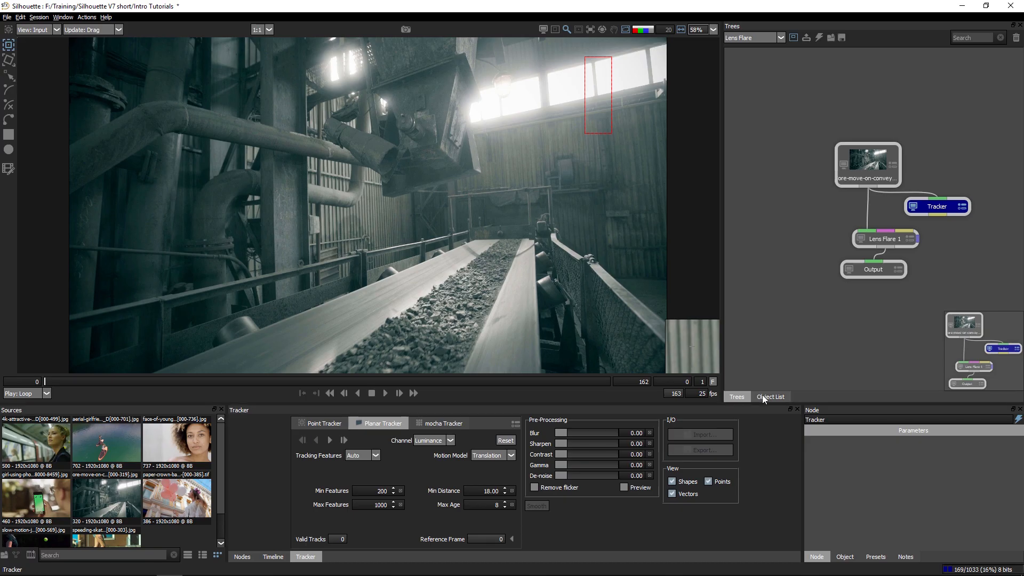
click(640, 451)
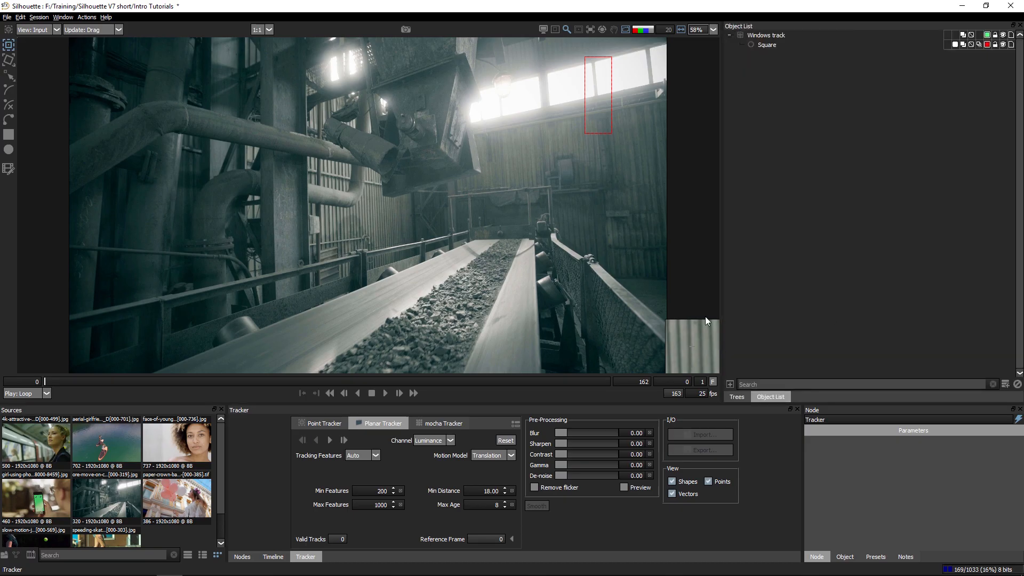
click(770, 35)
drag(48, 381, 623, 375)
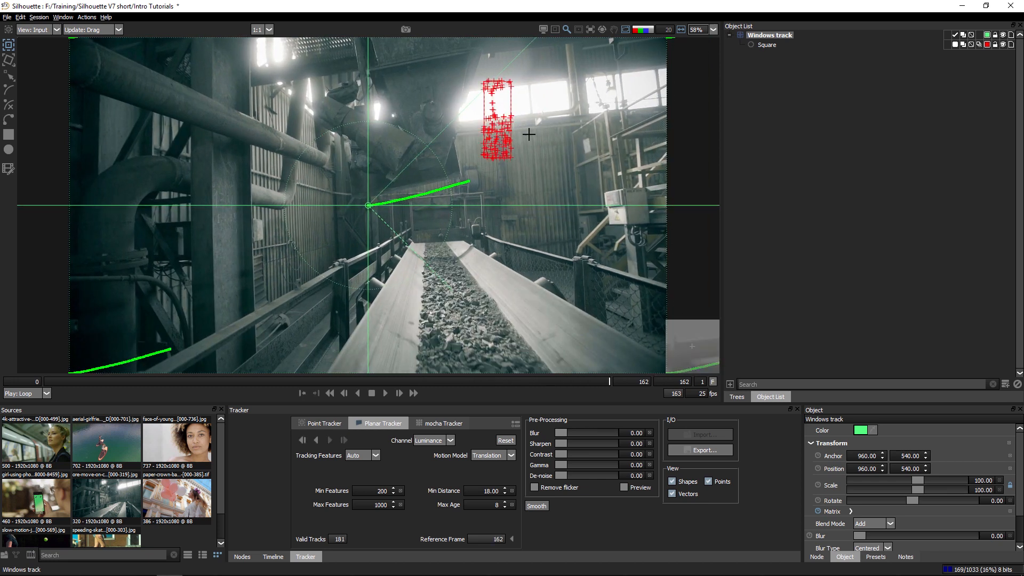
drag(593, 383, 30, 396)
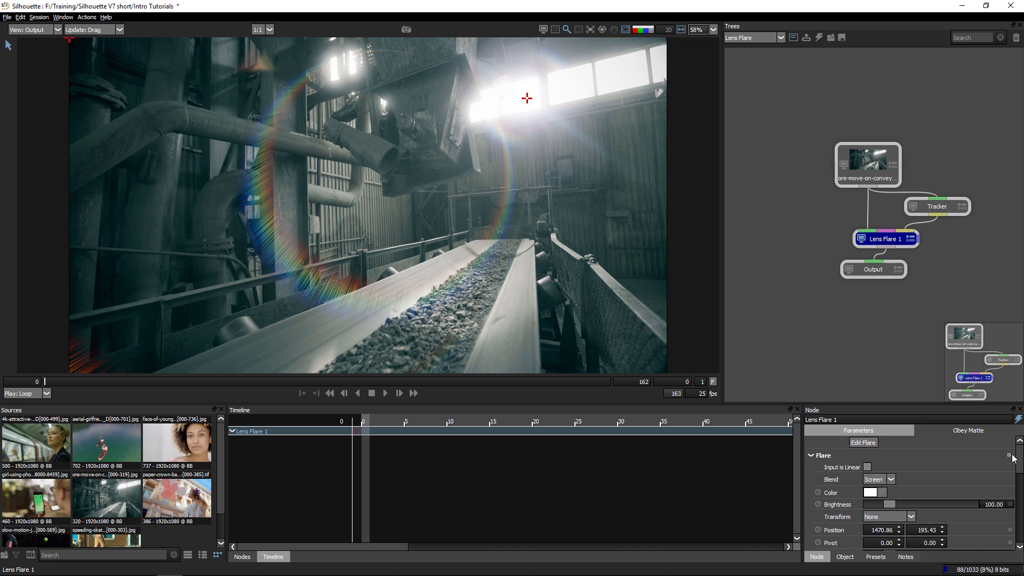
Set the flare's Transform to Windows track and move the flare back over the windows, with its position at 1116.00, 274.29
click(888, 518)
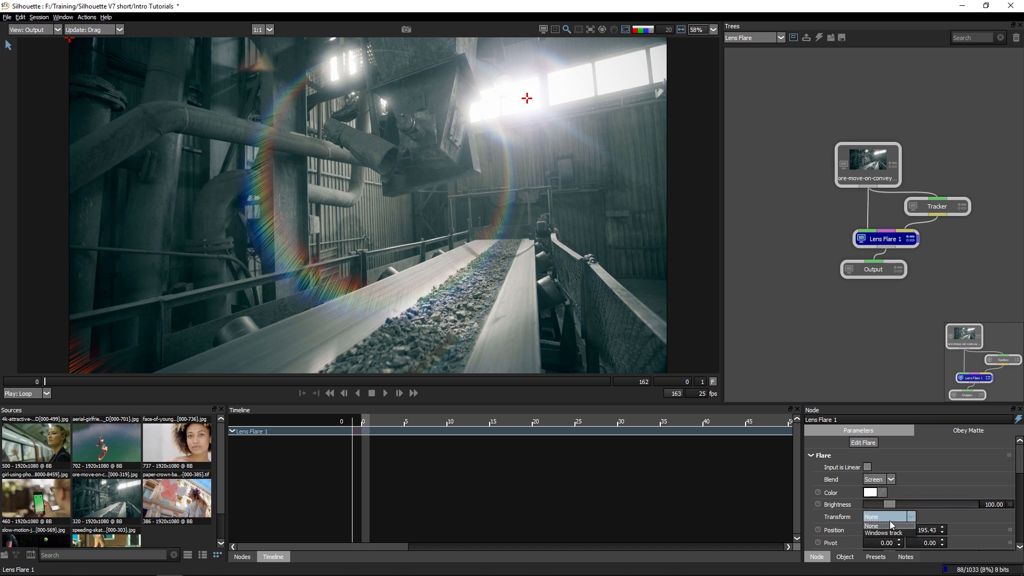
click(909, 533)
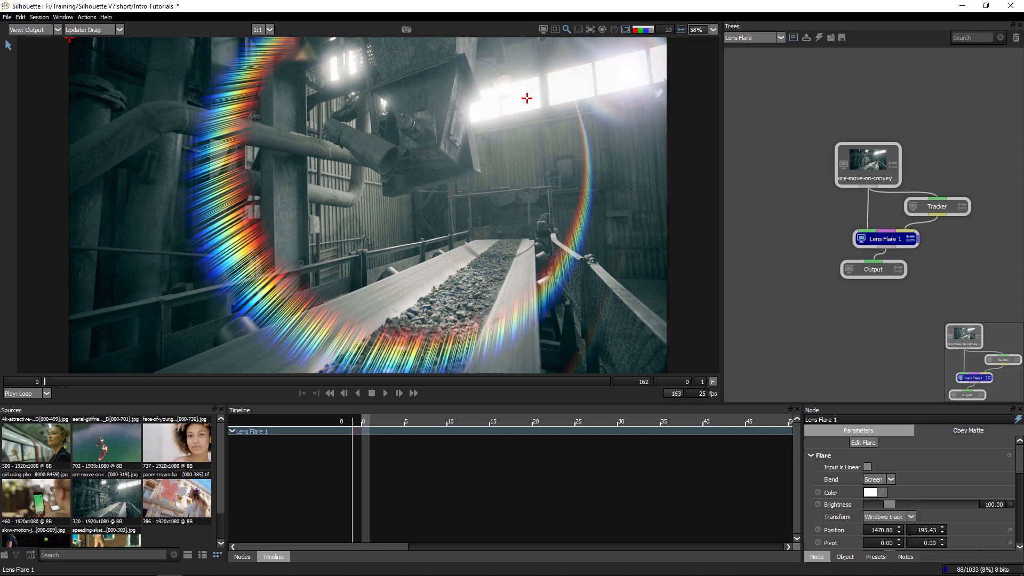
drag(516, 105, 417, 123)
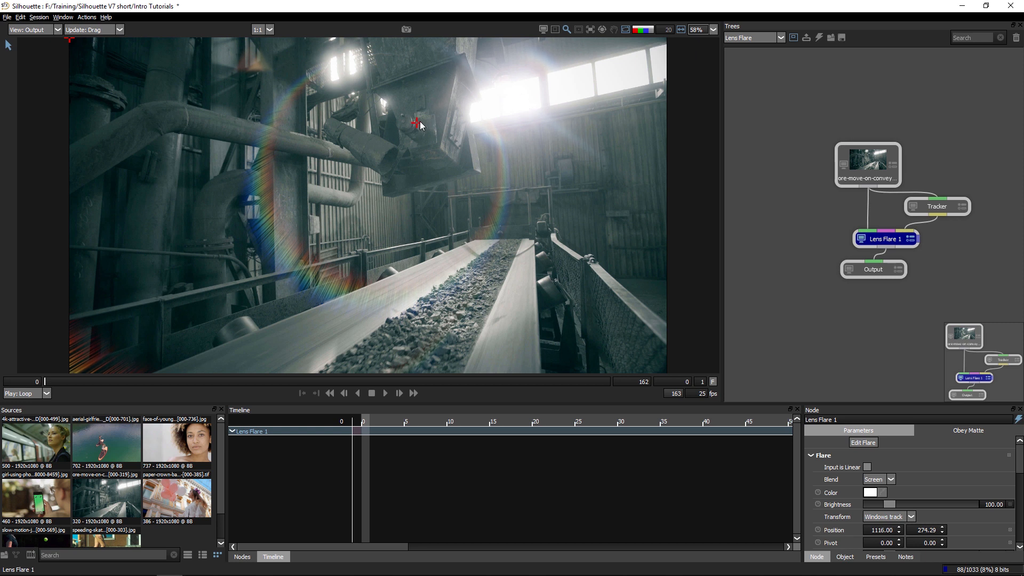
Nudge the flare on the windows to position 1134.86, 267.43, and play and scrub the shot to check its tracked motion
drag(417, 123, 423, 120)
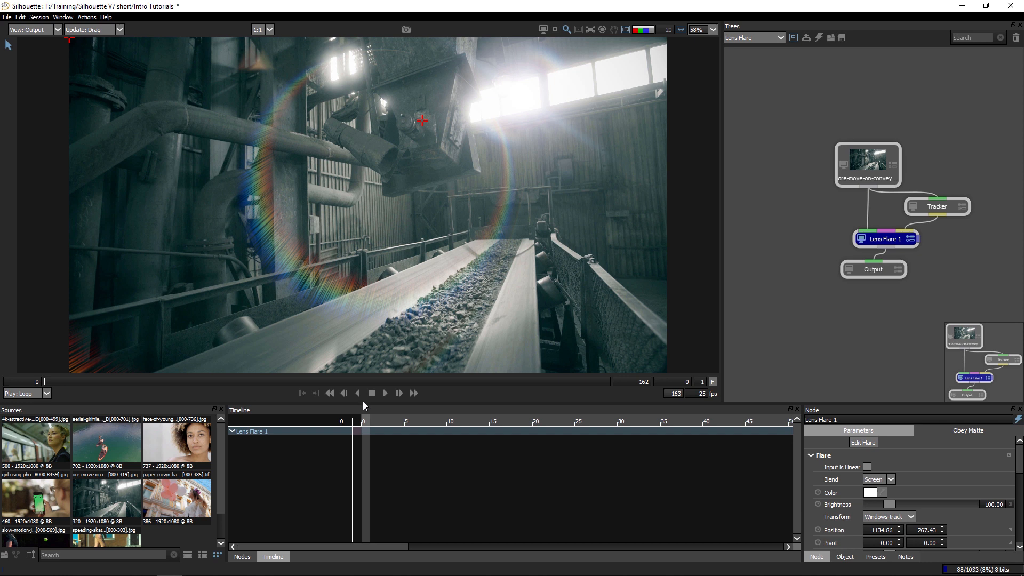
click(384, 393)
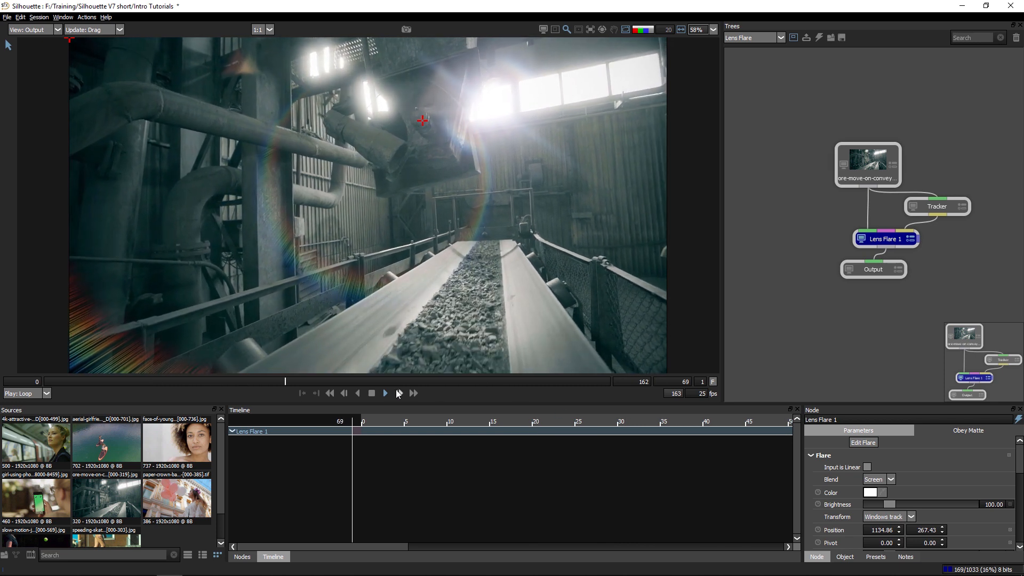
click(372, 394)
drag(348, 382, 585, 382)
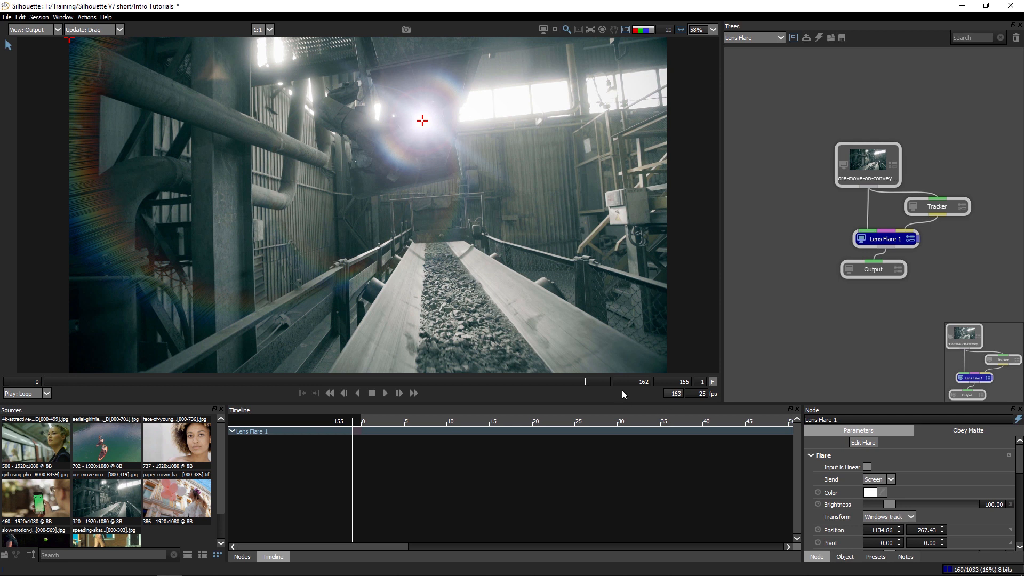
drag(586, 382, 567, 382)
key(Home)
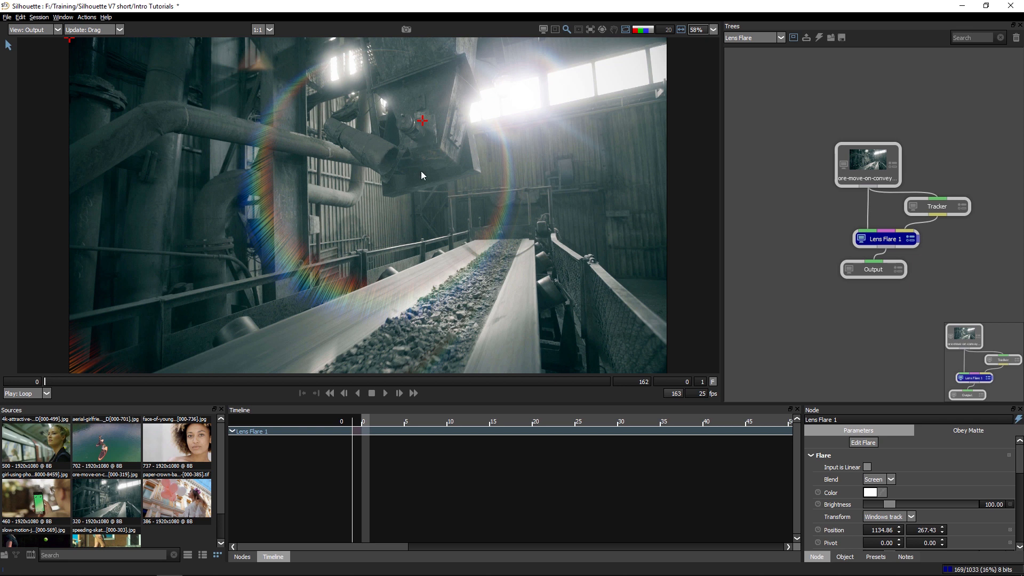
drag(63, 378, 401, 395)
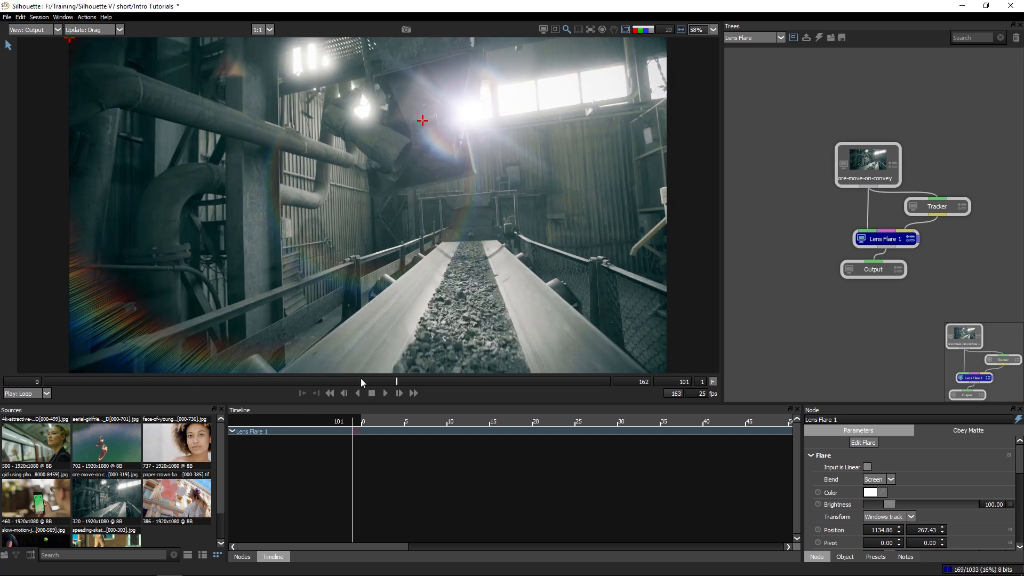
drag(396, 382, 463, 382)
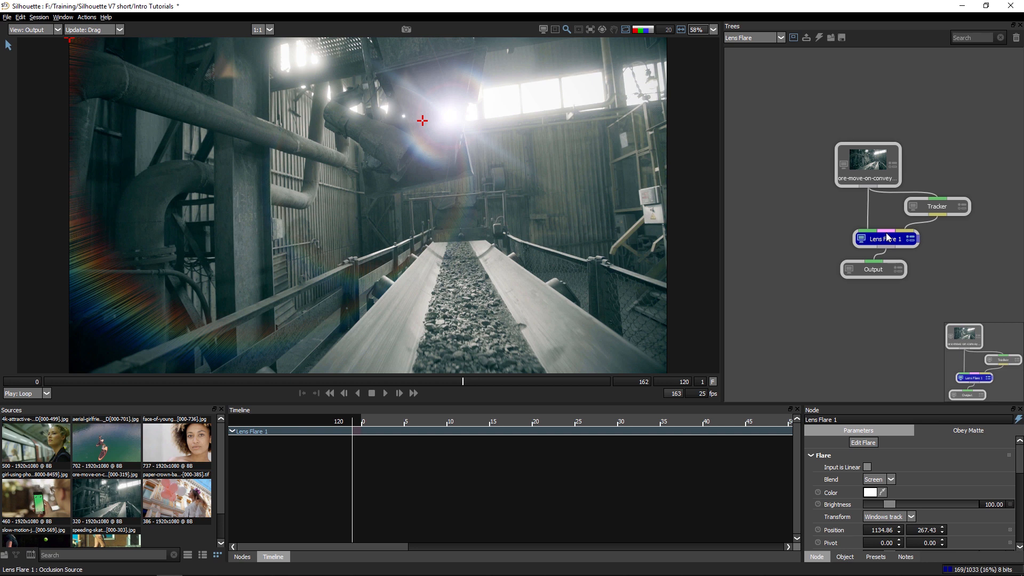
Connect the conveyor footage to Lens Flare 1's Occlusion Source input and set the Occlusion Channel to Luminance
drag(1020, 441, 1017, 505)
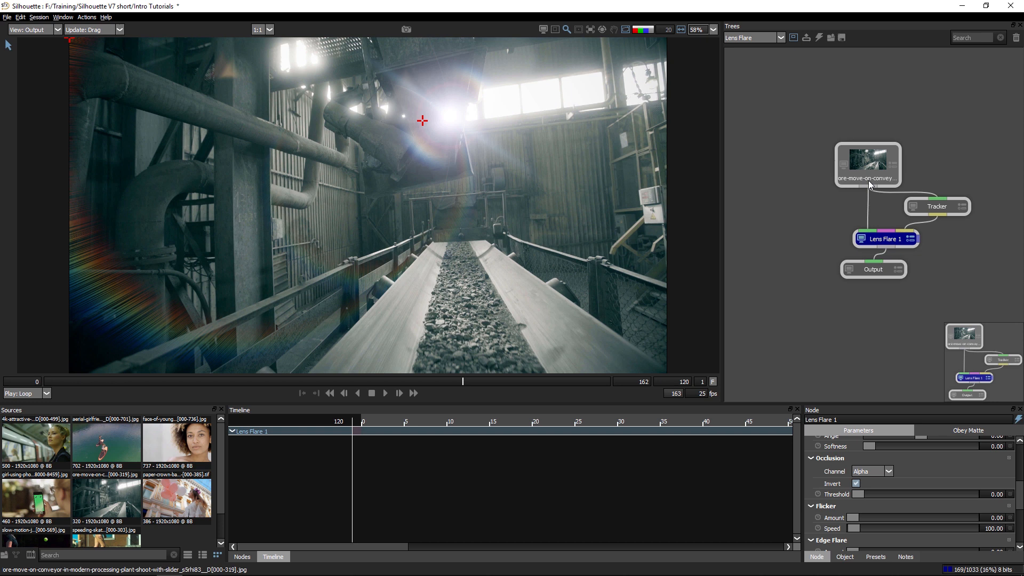
drag(863, 187, 889, 234)
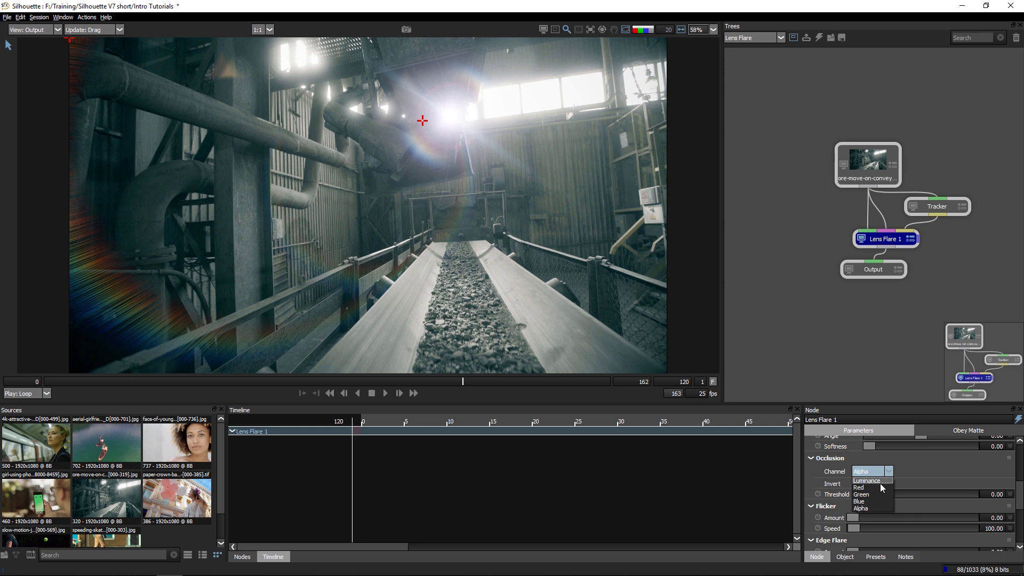
click(881, 480)
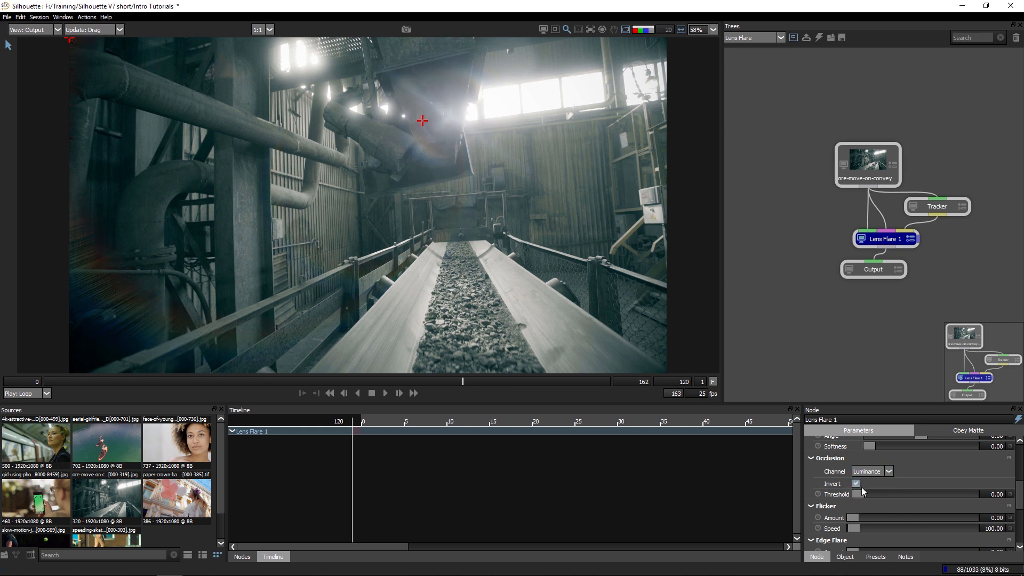
View the occlusion matte, set its Threshold to 66.51 with Invert off, and return the viewer to Output
click(43, 53)
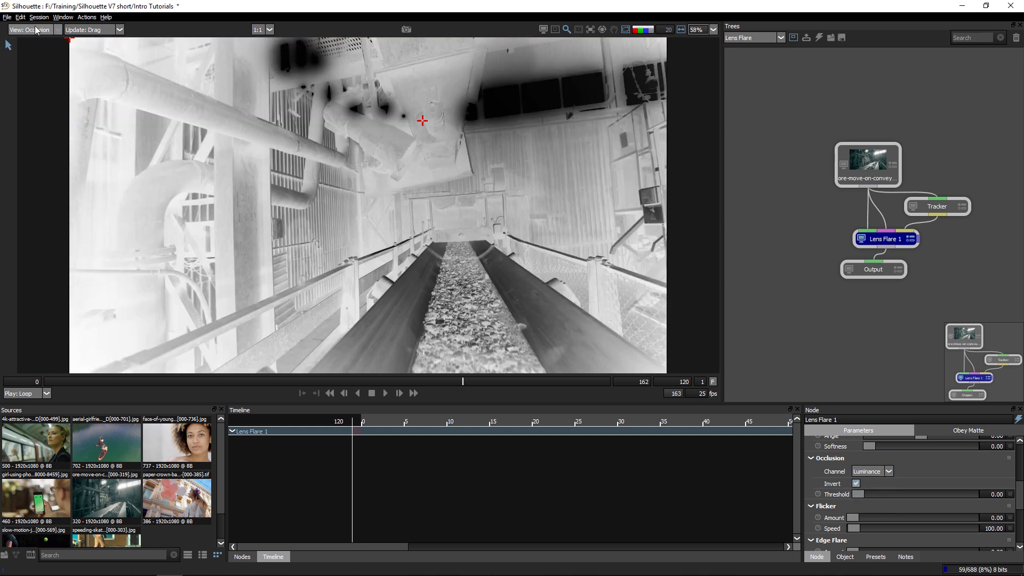
drag(862, 497, 934, 491)
click(856, 484)
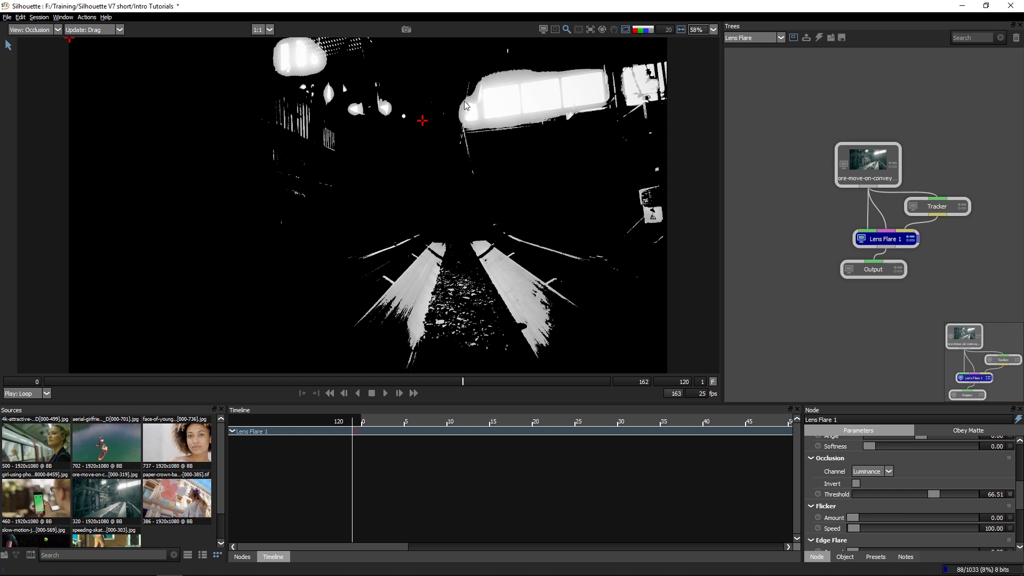
click(45, 30)
click(46, 41)
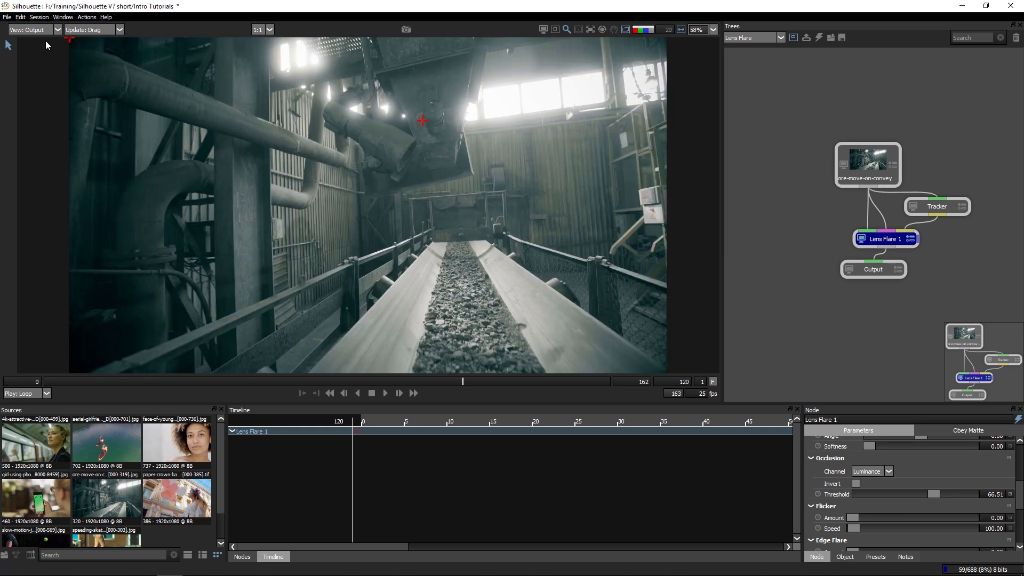
Raise the Occlusion Threshold to 81.40 while scrubbing the frames where the flare gets hidden, and play the shot from frame 0
drag(463, 382, 428, 378)
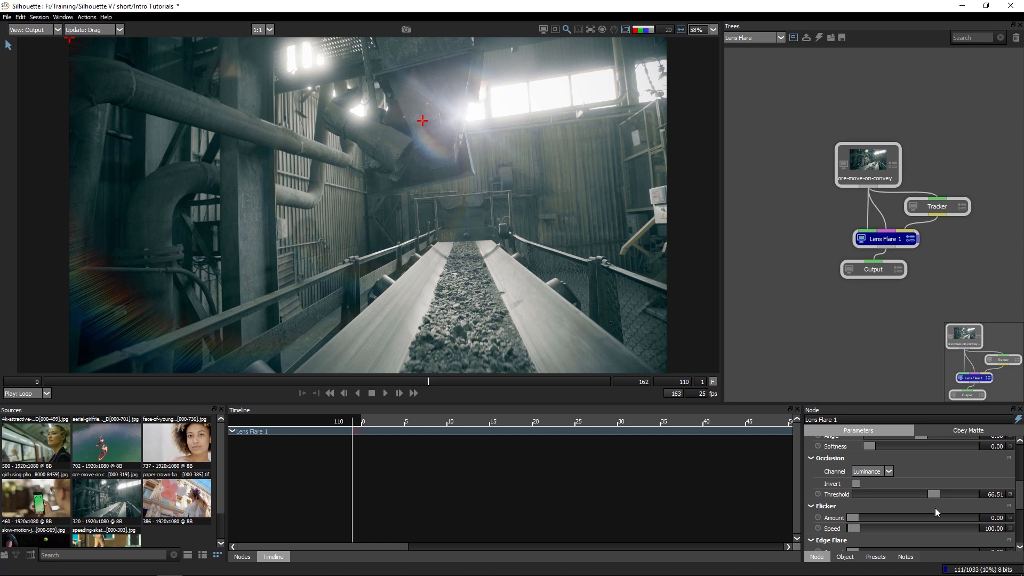
drag(936, 495, 939, 495)
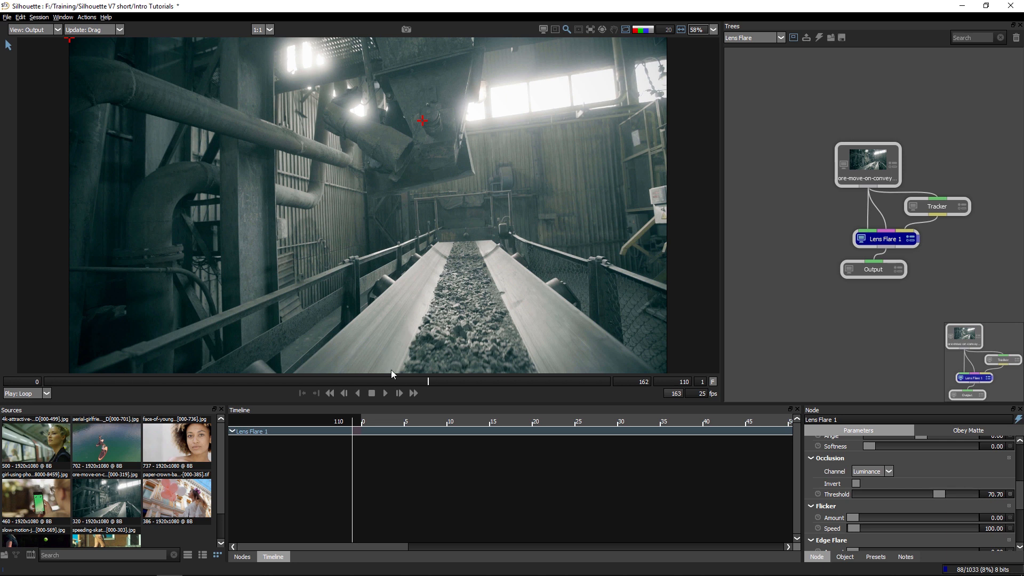
mouse_move(426, 382)
mouse_down()
mouse_move(407, 379)
mouse_move(423, 380)
mouse_up()
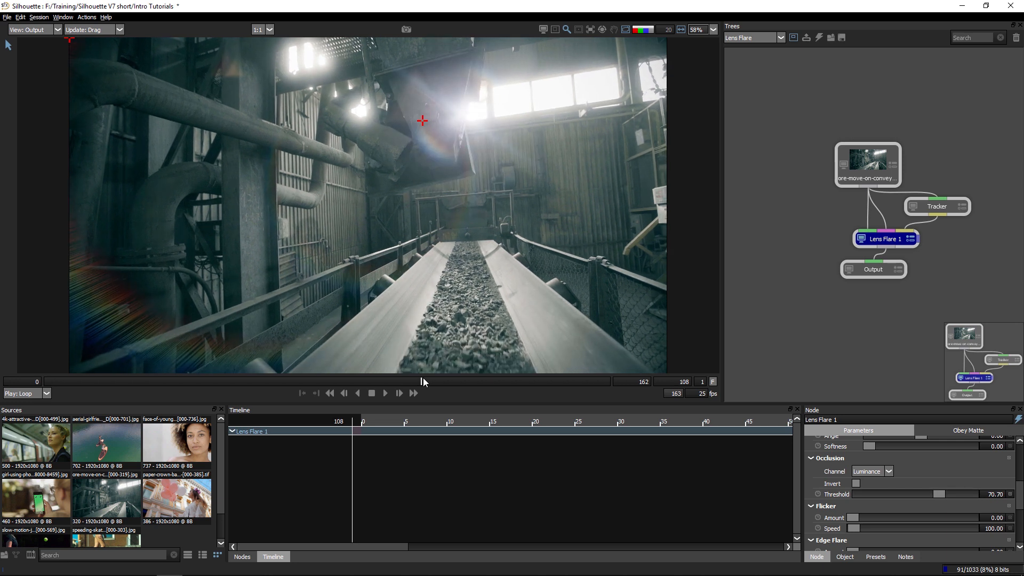
drag(940, 497, 952, 494)
drag(424, 382, 372, 382)
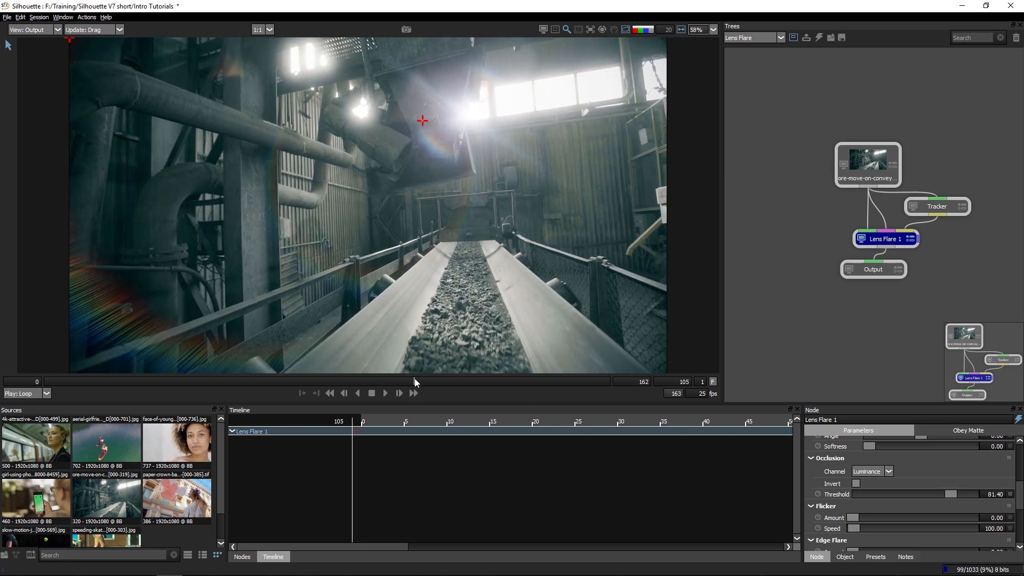
drag(451, 374, 33, 387)
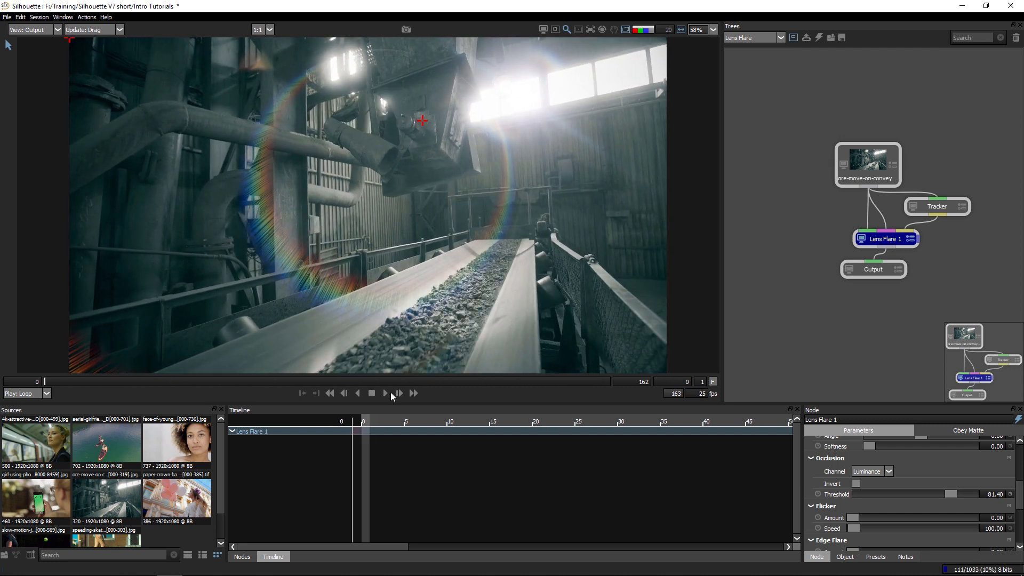
click(386, 394)
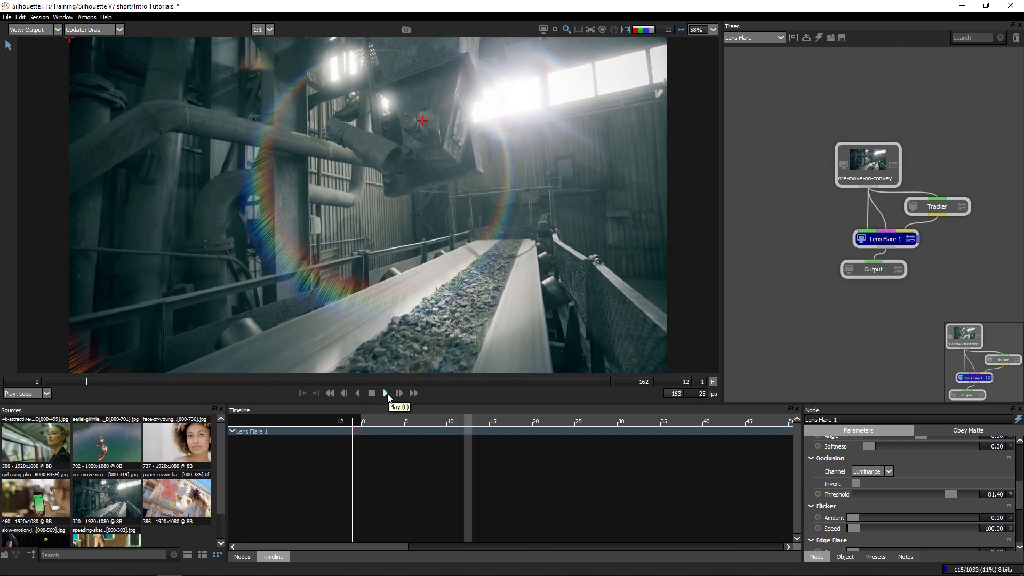